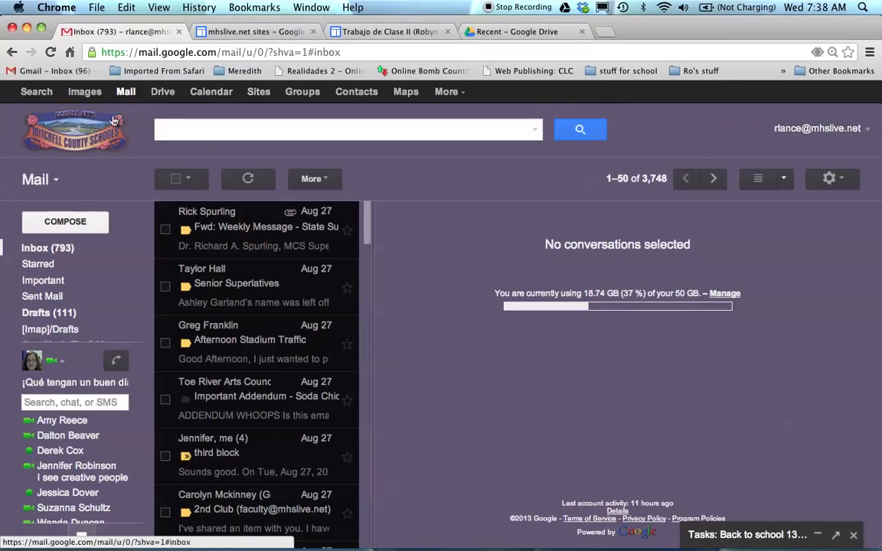
# - Close the mhslive.net sites page and dismiss the finished upload notice in Google Drive
pyautogui.click(313, 32)
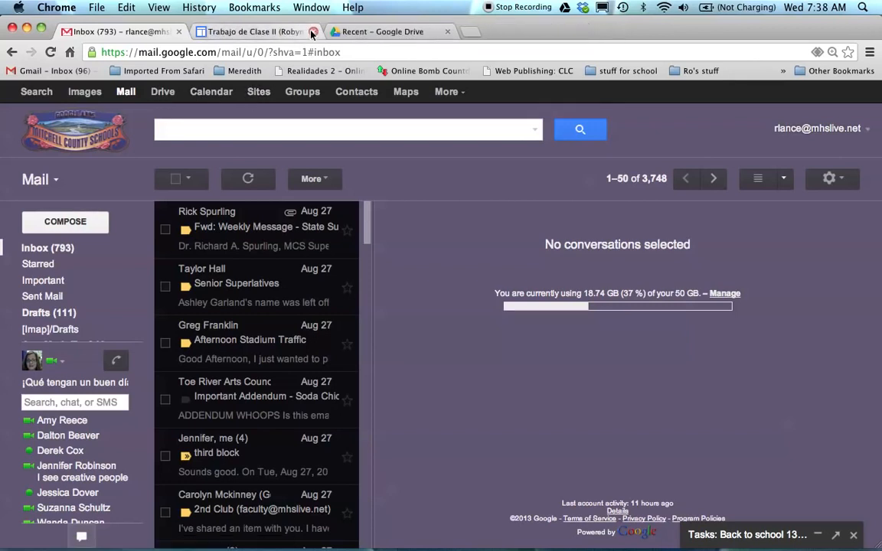
pyautogui.click(247, 31)
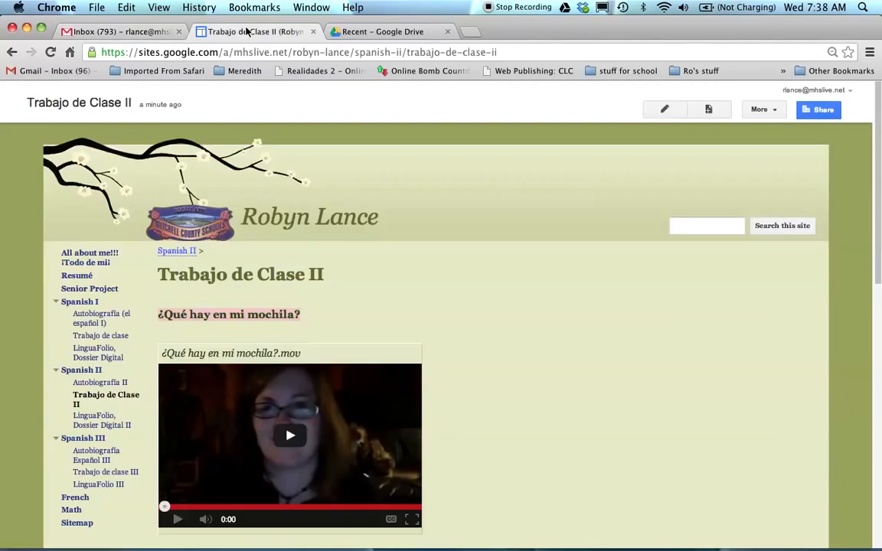
pyautogui.click(379, 32)
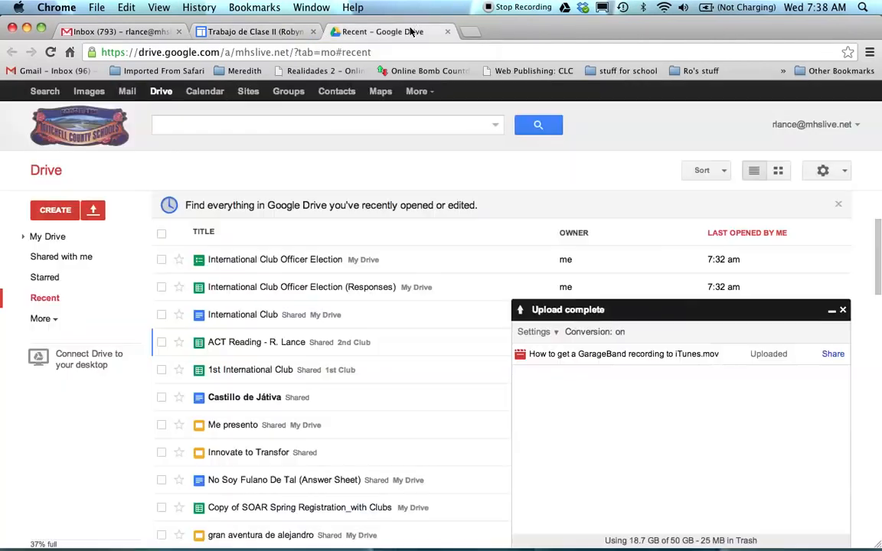
pyautogui.click(842, 309)
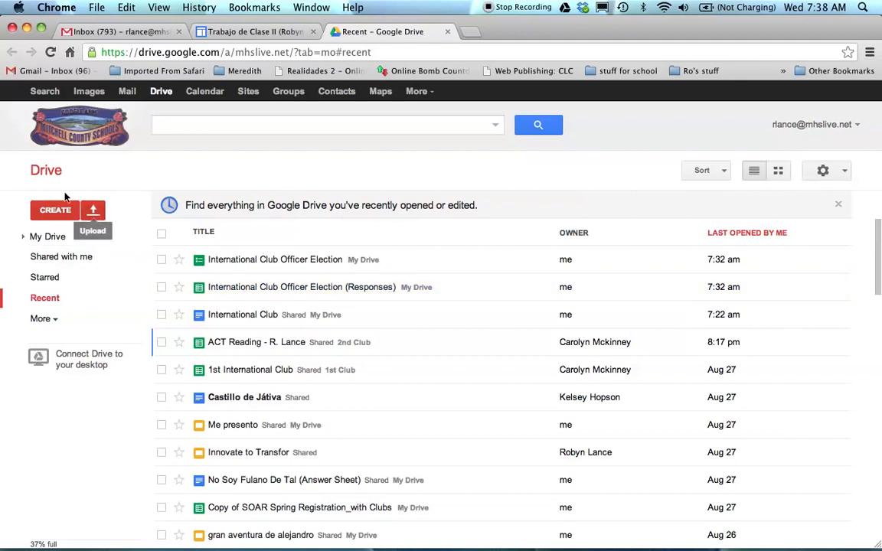
# - Upload the movie file "How to get a GarageBand recording to iTunes" from the Desktop to Google Drive
pyautogui.click(100, 214)
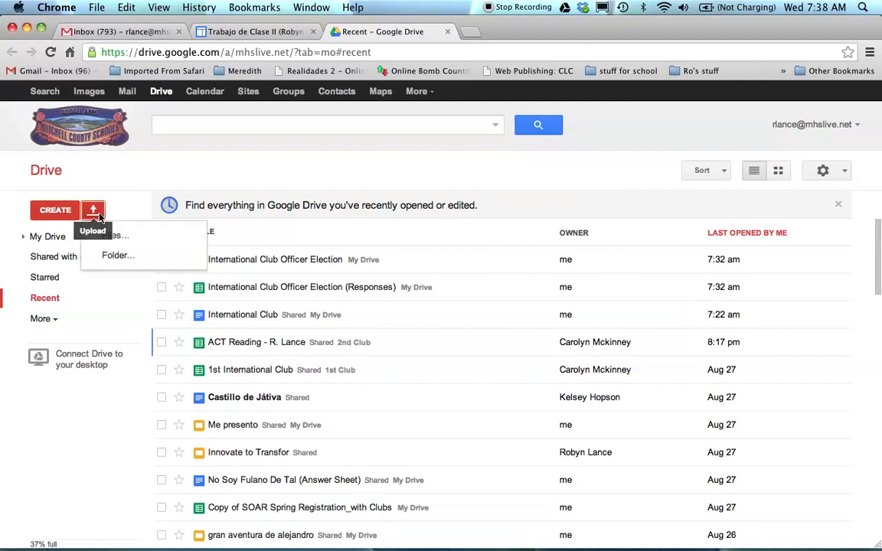
pyautogui.click(114, 235)
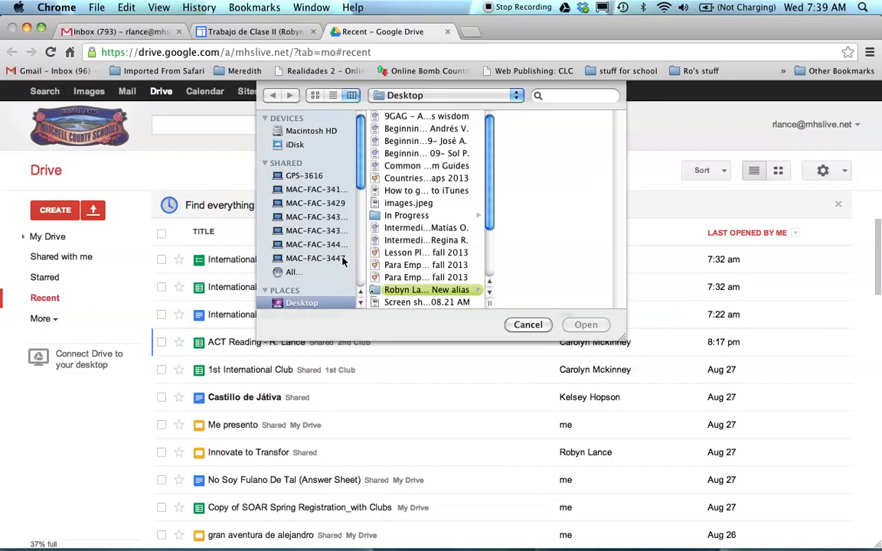
pyautogui.click(395, 192)
pyautogui.moveTo(551, 169)
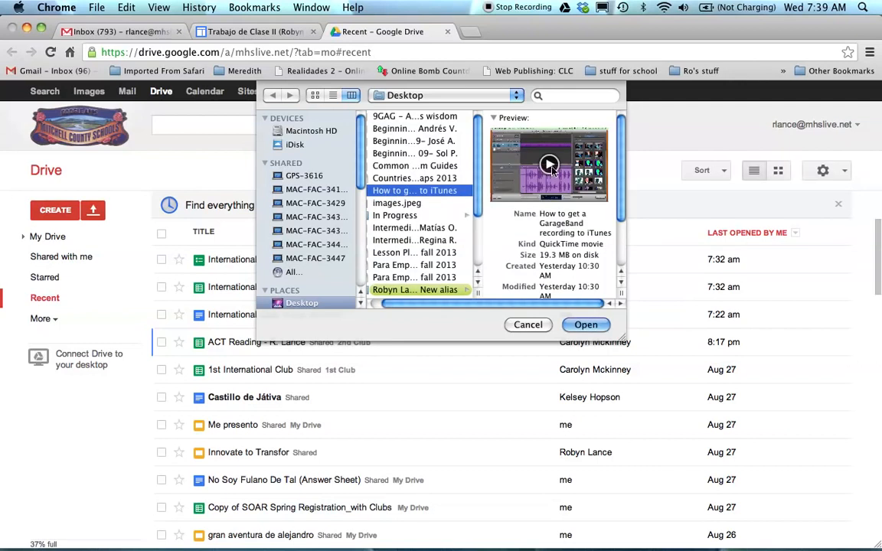
pyautogui.click(586, 324)
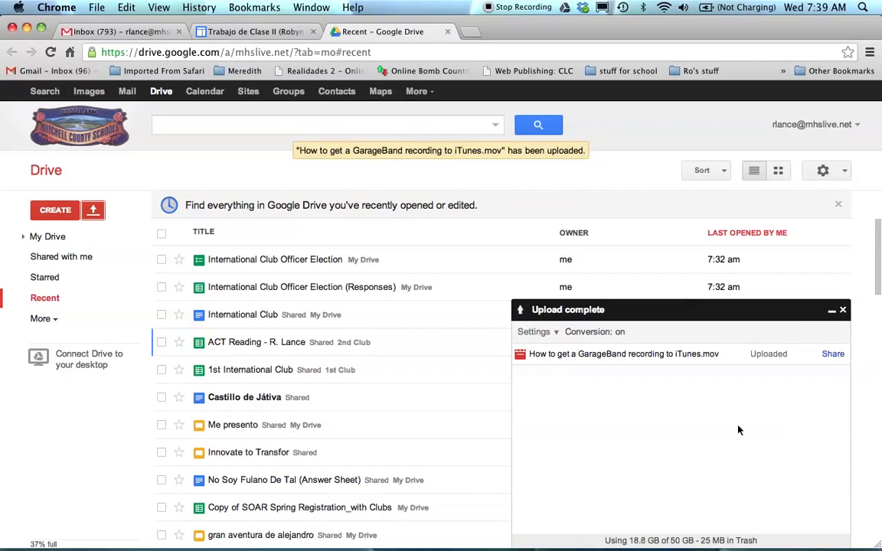
# - Share the uploaded GarageBand movie as Public on the web with Can view access
pyautogui.click(832, 354)
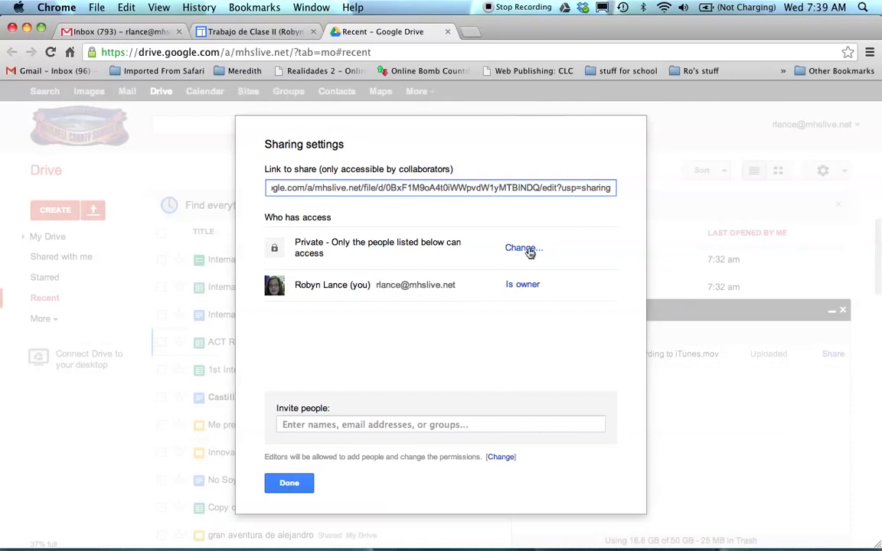
pyautogui.click(527, 249)
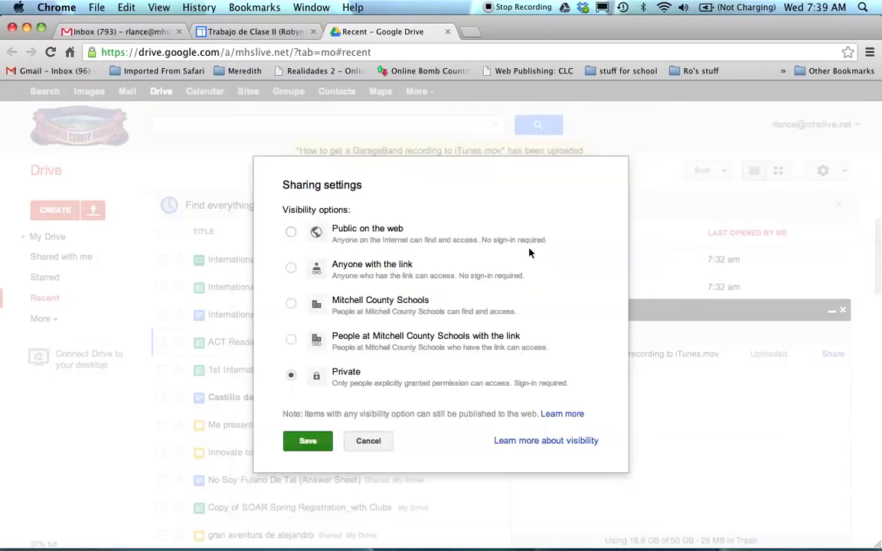
pyautogui.click(289, 232)
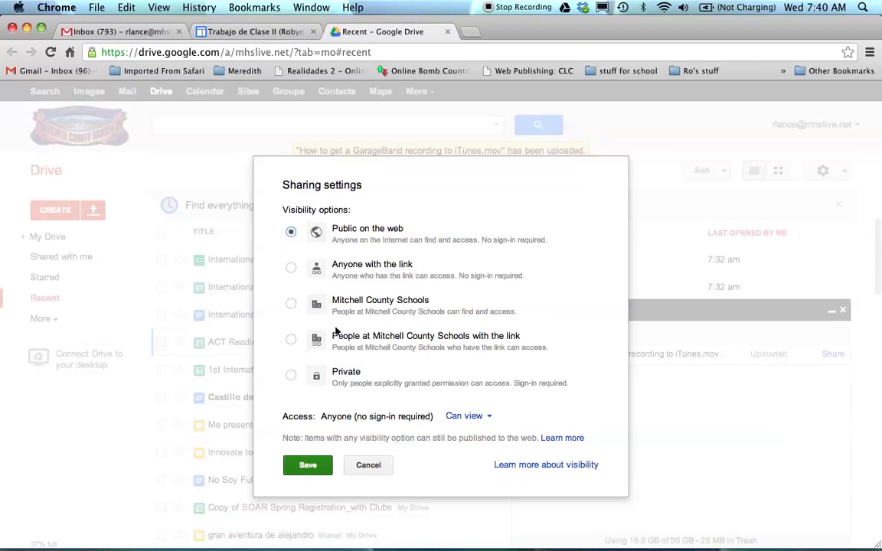
pyautogui.click(451, 415)
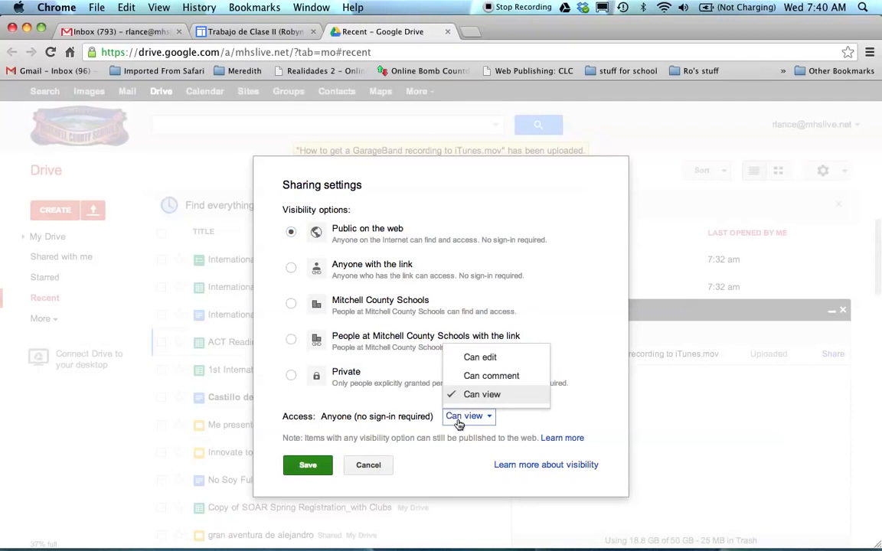
pyautogui.click(457, 417)
pyautogui.click(318, 465)
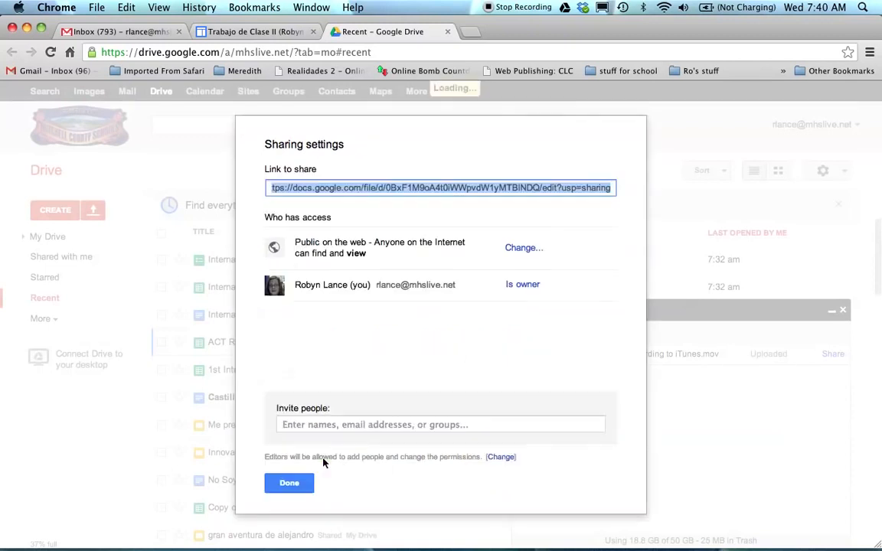
pyautogui.click(299, 481)
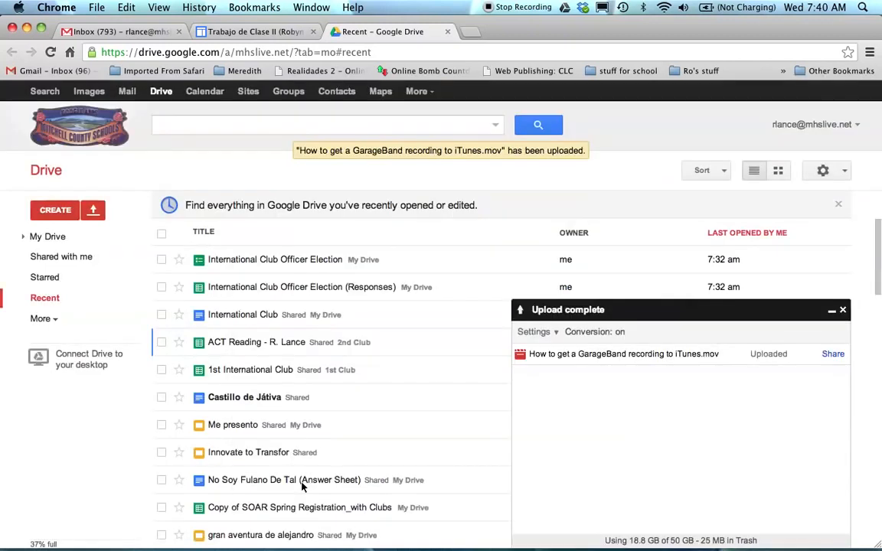
# - Switch to the Trabajo de Clase II page in Google Sites and open it for editing
pyautogui.click(244, 32)
pyautogui.scroll(-3, 95, 287)
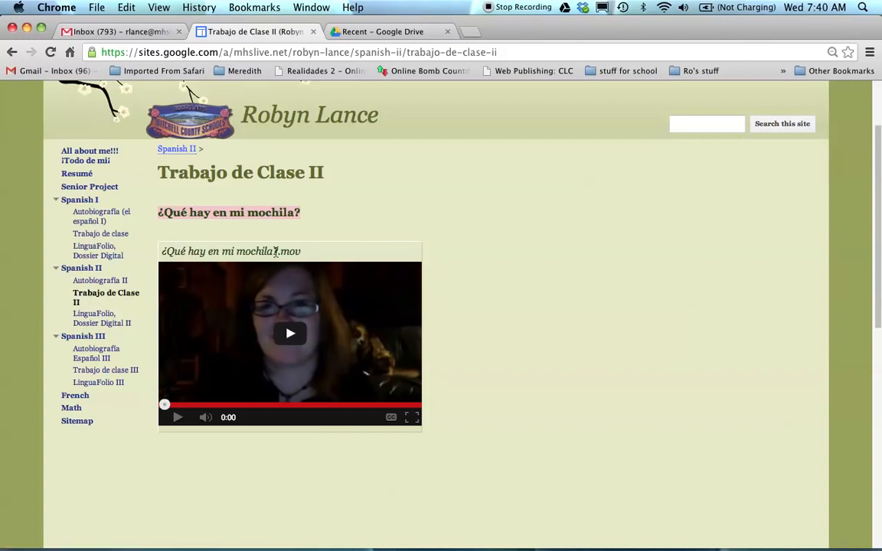
pyautogui.scroll(-1, 281, 412)
pyautogui.scroll(-15, 280, 414)
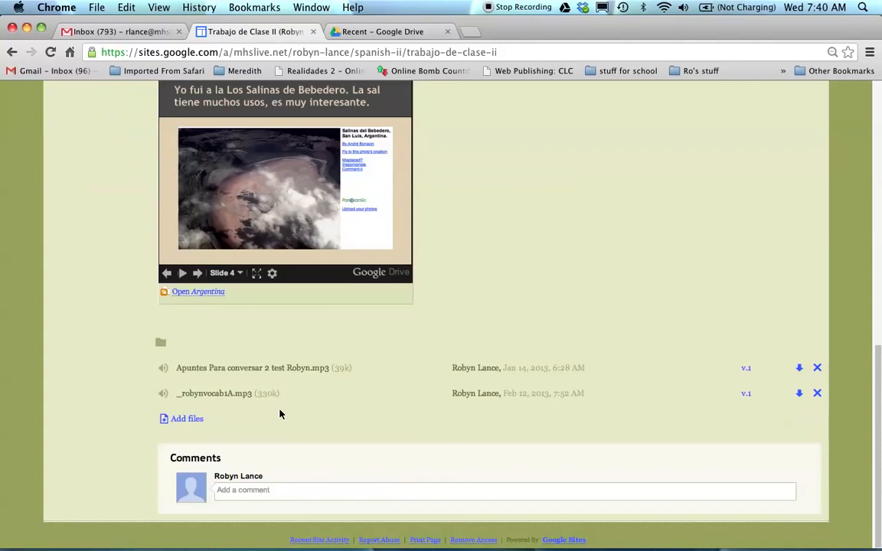
pyautogui.scroll(15, 280, 414)
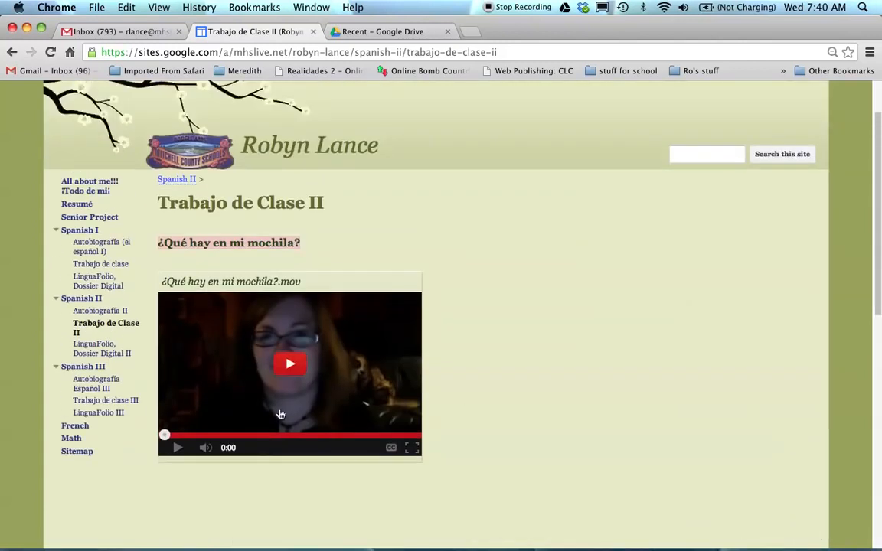
pyautogui.scroll(2, 280, 414)
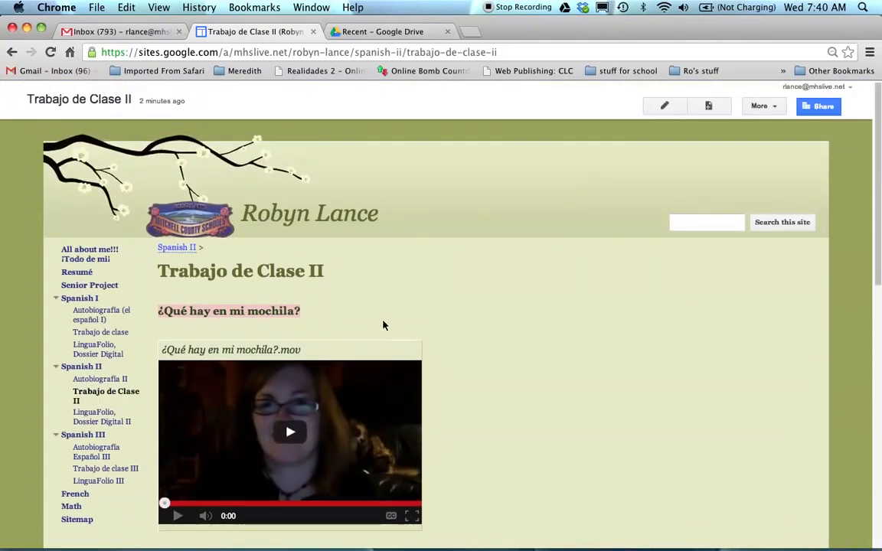
pyautogui.click(665, 109)
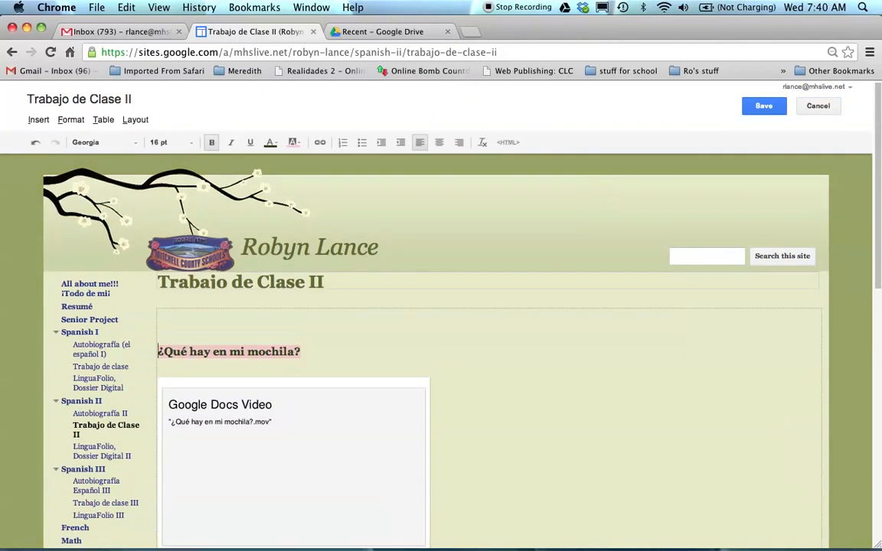
# - Add blank lines above "¿Qué hay en mi mochila?" and enter the heading "Conversación Para Empezar" at the start of the page body
pyautogui.press('Return')
pyautogui.press('Return')
pyautogui.press('Return')
pyautogui.press('Return')
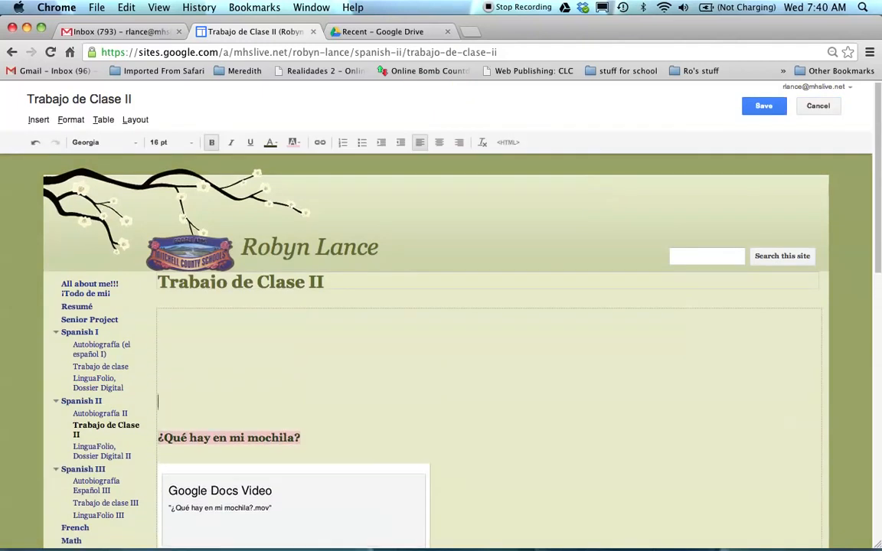
pyautogui.write('P')
pyautogui.press('BackSpace')
pyautogui.write('Conversaci´on')
pyautogui.press('BackSpace')
pyautogui.press('BackSpace')
pyautogui.press('BackSpace')
pyautogui.write('ón Para Empezar')
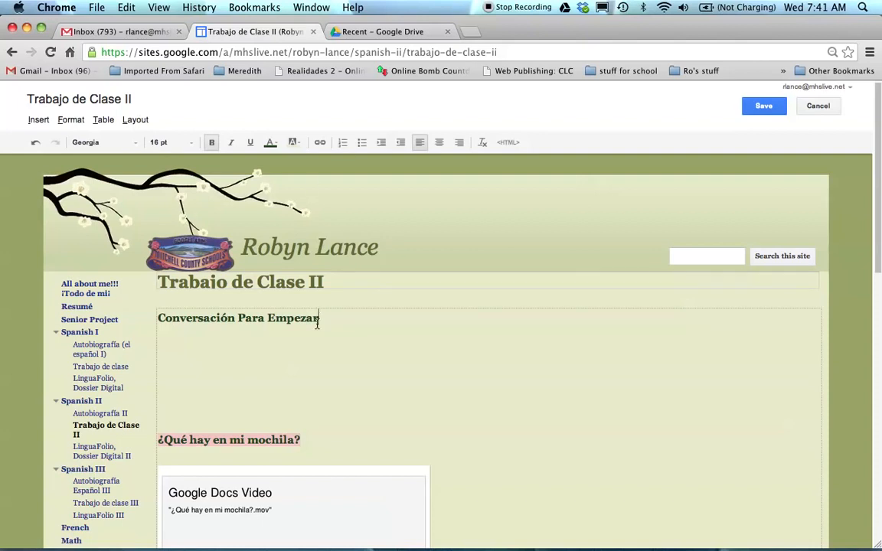
# - Highlight the "Conversación Para Empezar" heading with the lightest red background color
pyautogui.moveTo(319, 318); pyautogui.dragTo(155, 318)
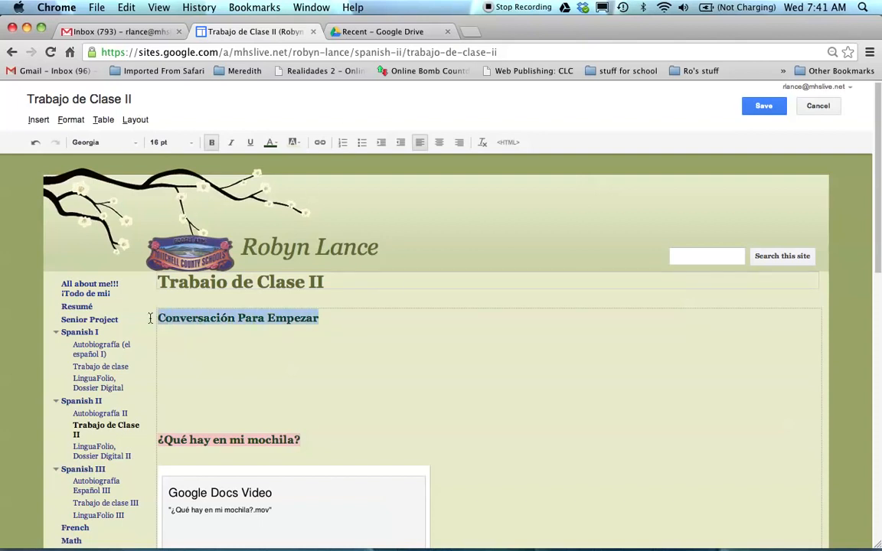
pyautogui.click(292, 142)
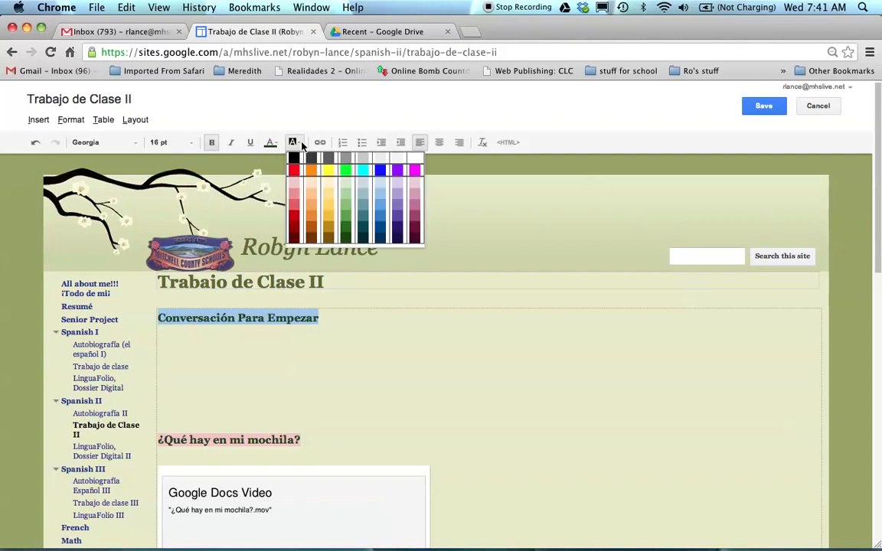
pyautogui.click(294, 185)
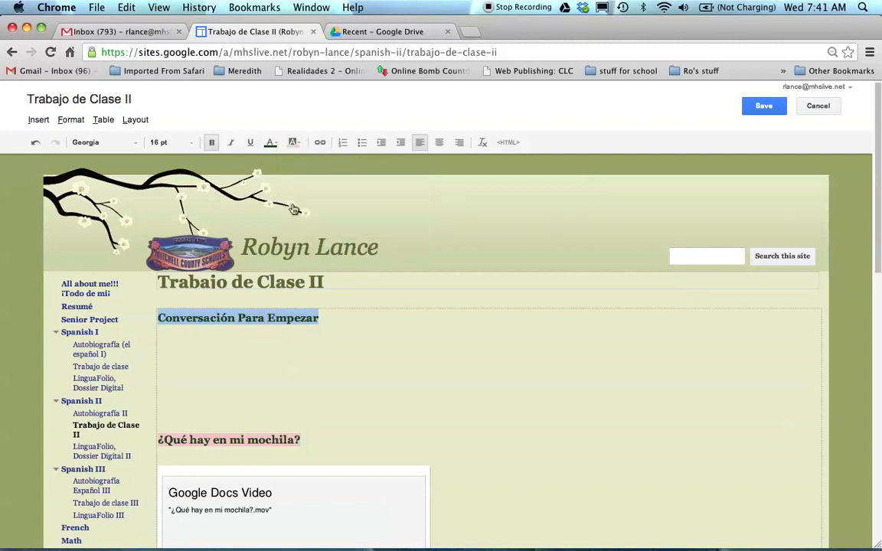
# - Start inserting a Drive video below the new heading and search the videos for "how to"
pyautogui.click(293, 354)
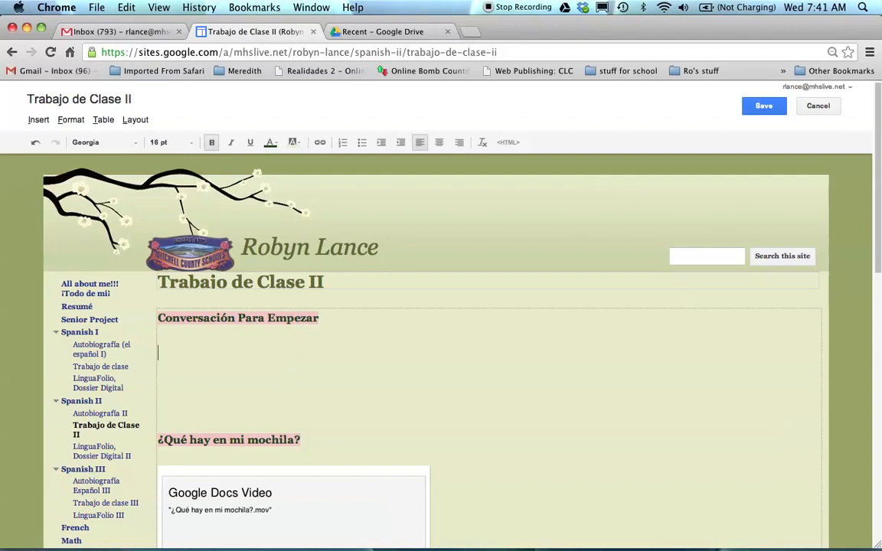
pyautogui.click(39, 121)
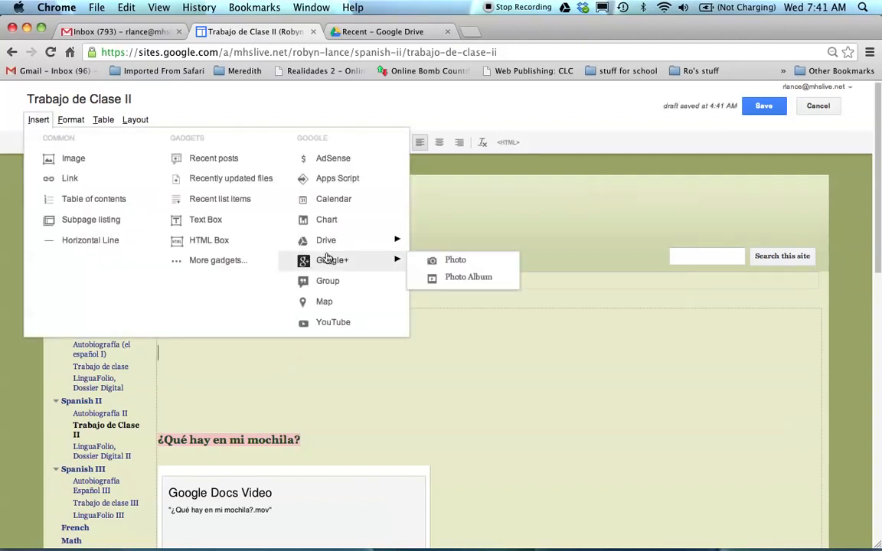
pyautogui.moveTo(338, 247)
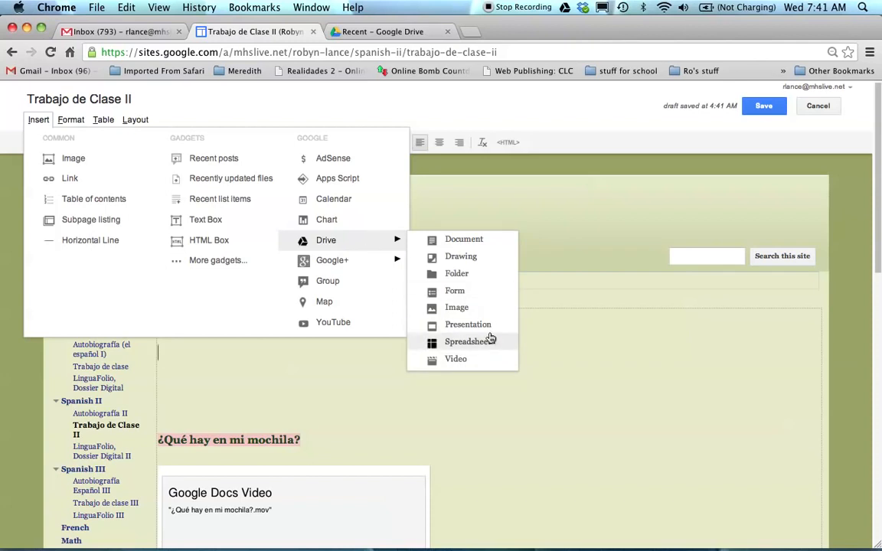
pyautogui.click(474, 360)
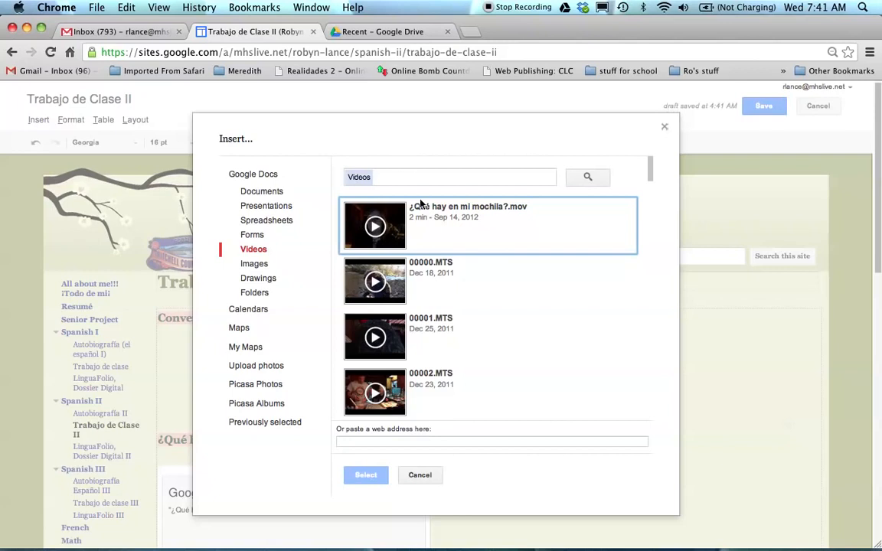
pyautogui.click(396, 180)
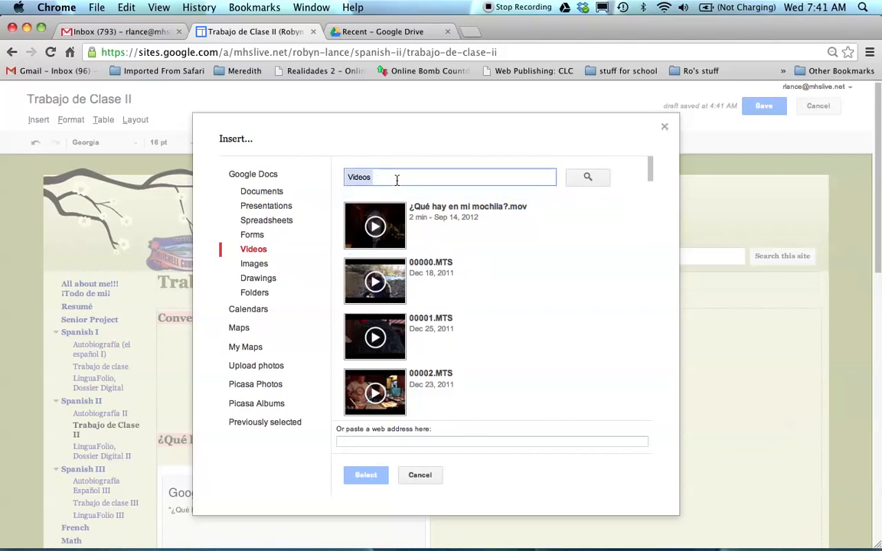
pyautogui.write('how to')
pyautogui.press('Return')
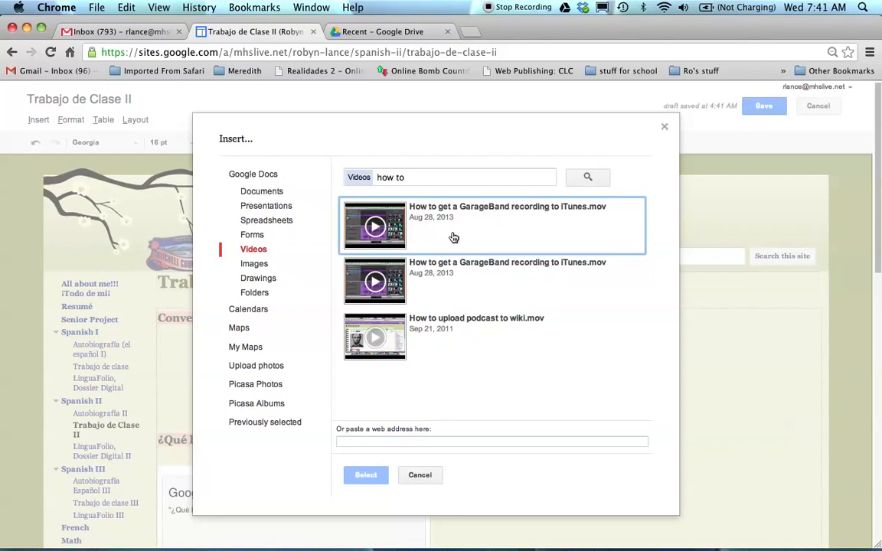
# - Embed the first "How to get a GarageBand recording to iTunes.mov" result in the page, keeping the default display settings
pyautogui.click(452, 234)
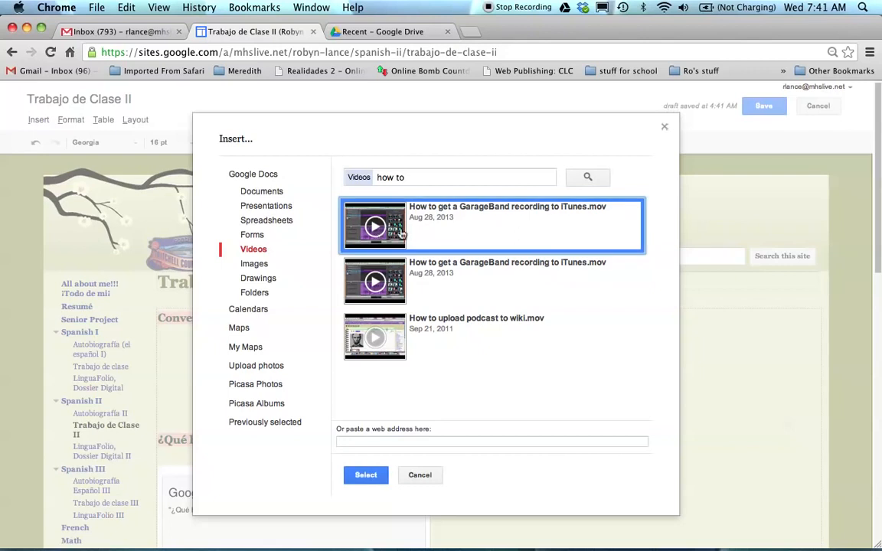
pyautogui.click(462, 236)
pyautogui.doubleClick(462, 235)
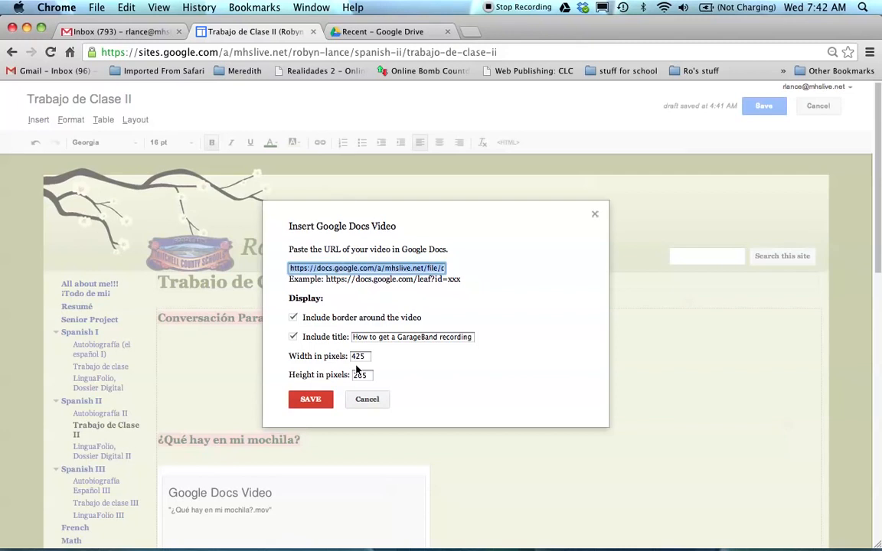
pyautogui.click(313, 402)
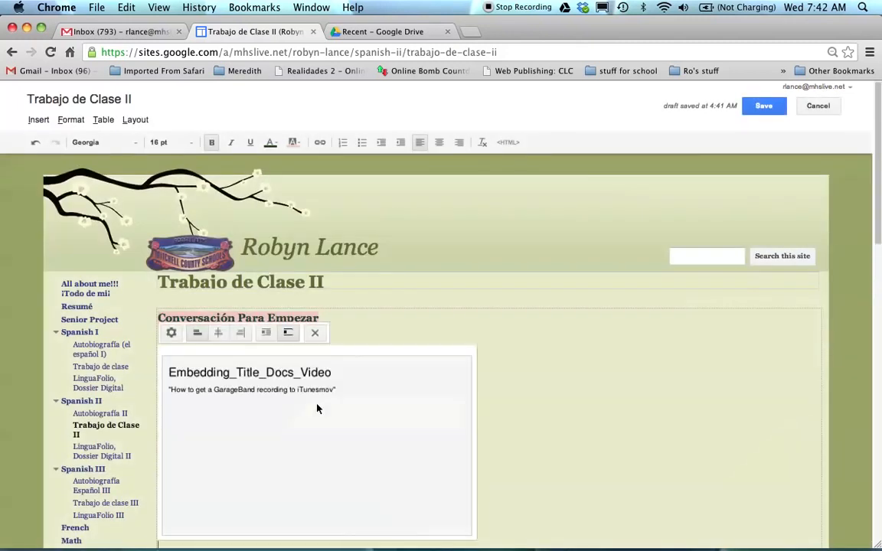
pyautogui.scroll(-5, 593, 420)
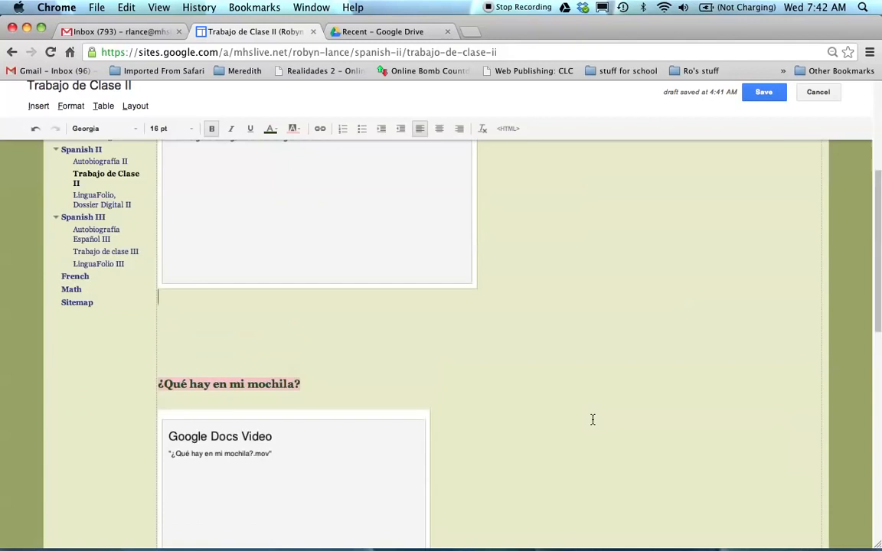
pyautogui.scroll(5, 592, 419)
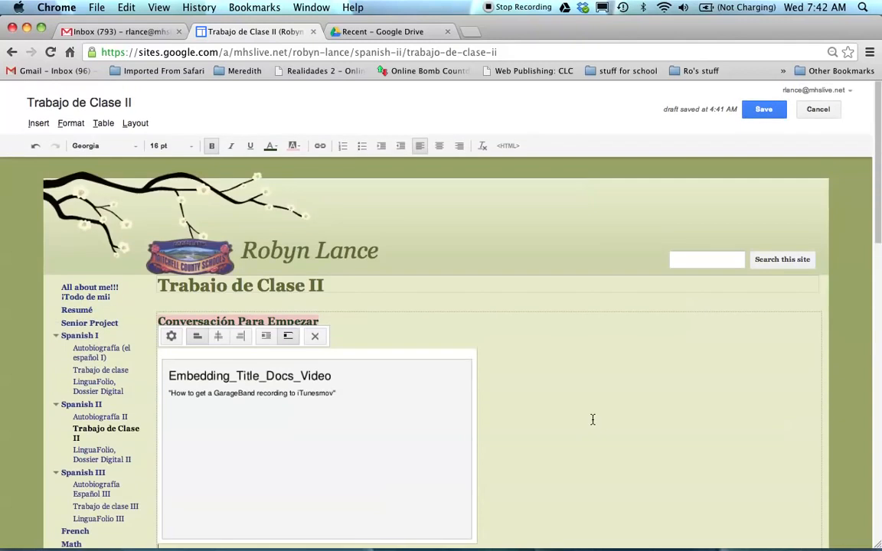
# - Try center and right alignment on the embedded GarageBand video, and set it back to left alignment
pyautogui.click(218, 336)
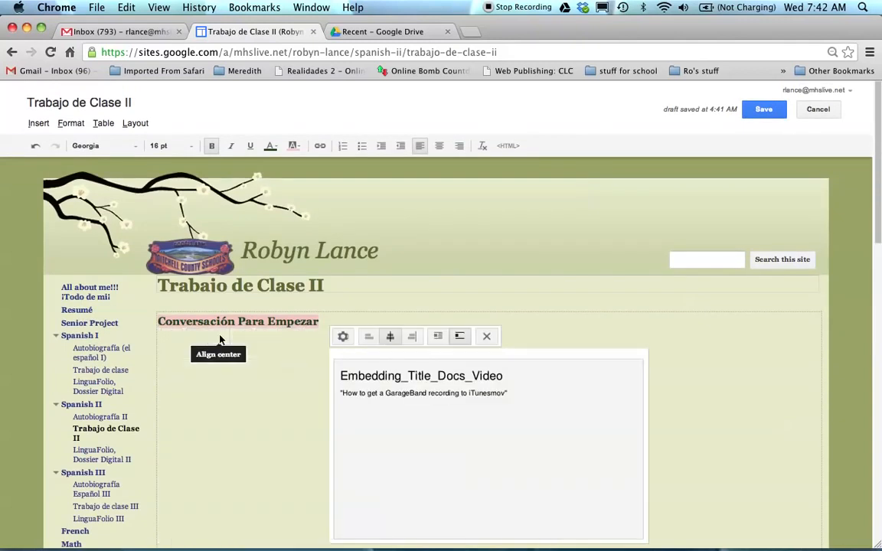
pyautogui.click(413, 336)
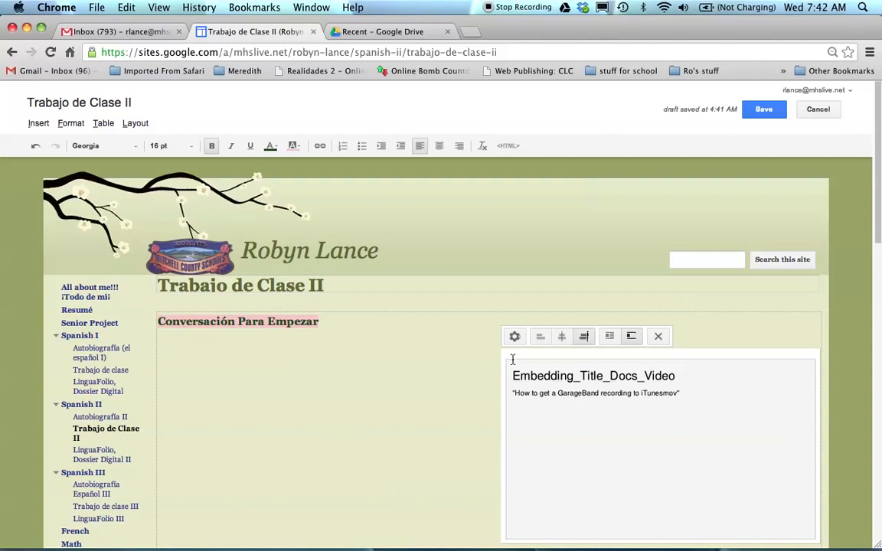
pyautogui.click(540, 338)
# - Save the edited class page and test the embedded GarageBand video by playing it briefly and pausing it
pyautogui.scroll(-3, 539, 340)
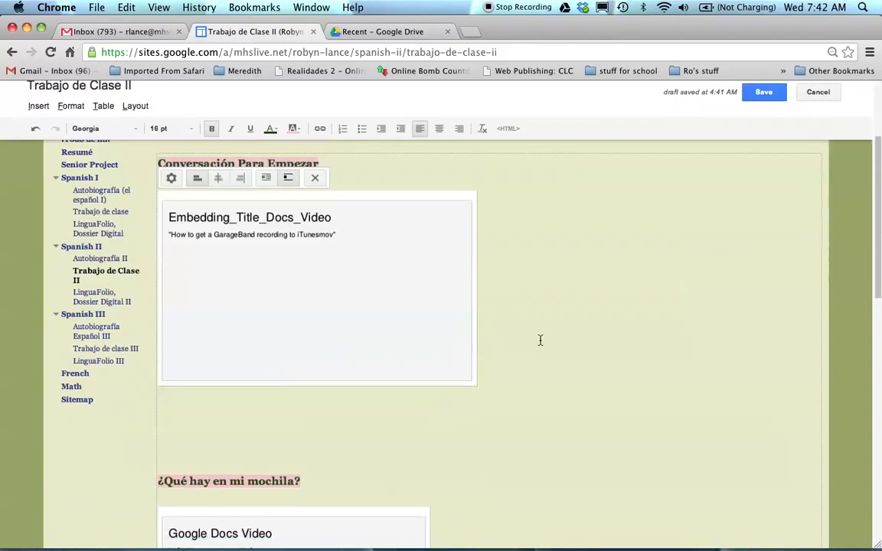
pyautogui.scroll(2, 539, 340)
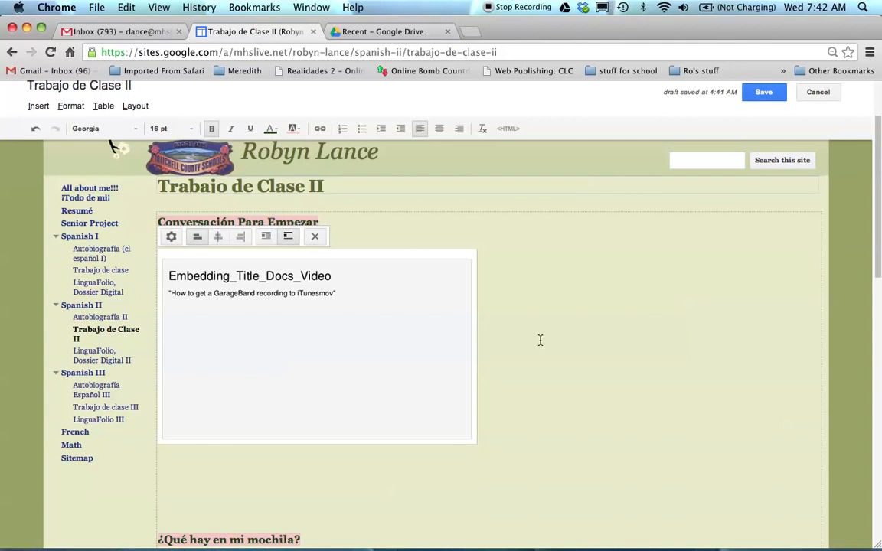
pyautogui.scroll(1, 540, 340)
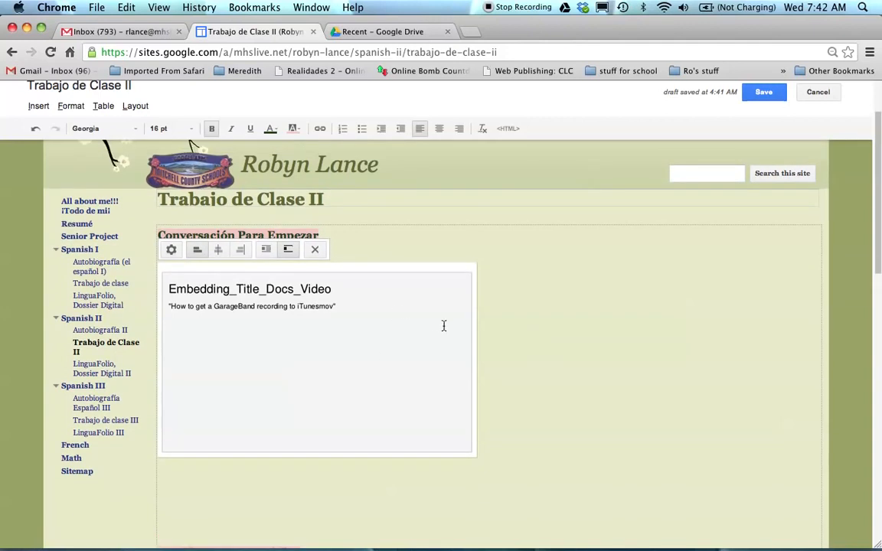
pyautogui.click(760, 93)
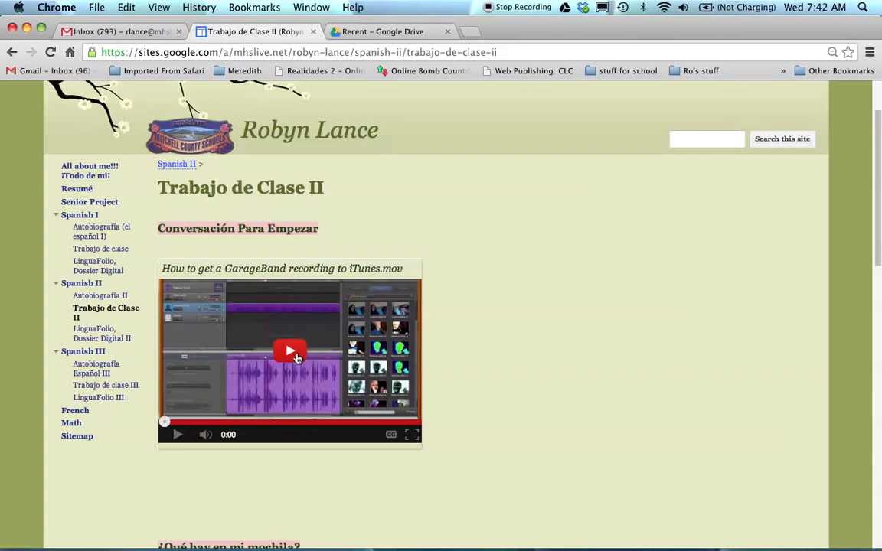
pyautogui.click(294, 355)
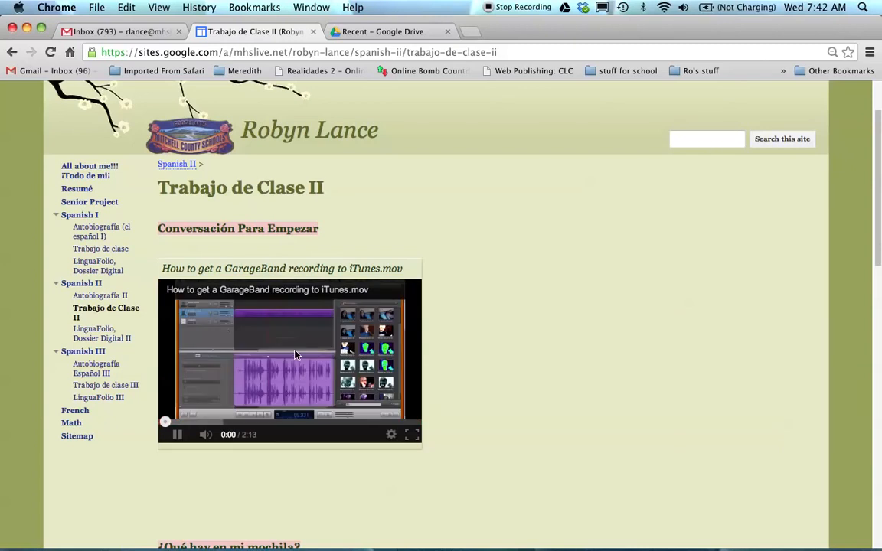
pyautogui.click(175, 435)
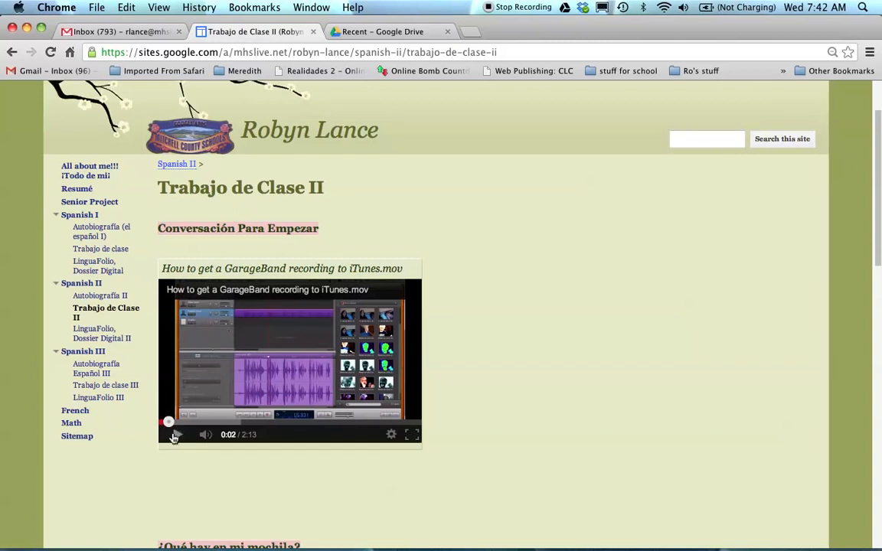